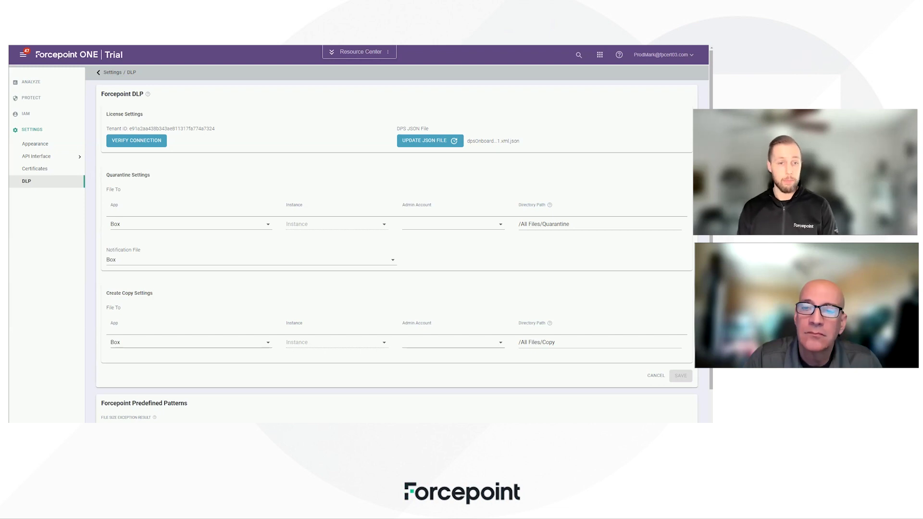
- Review Box's proxy policy under Protect > Policies and open its DLP Upload action
click(31, 98)
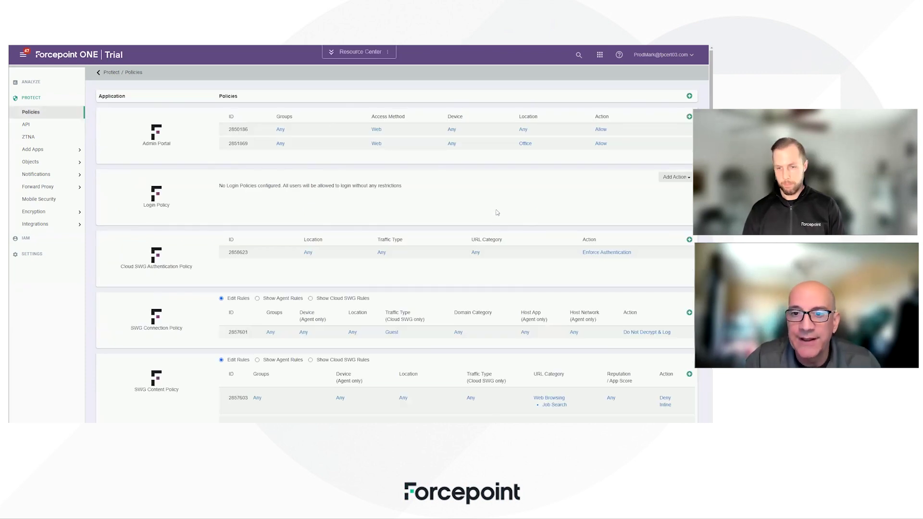
scroll(493, 211, down, 3)
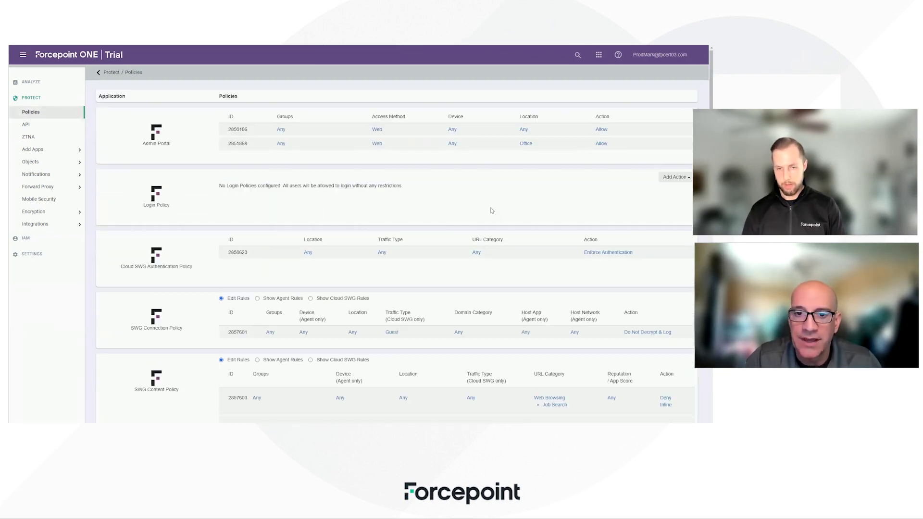
scroll(491, 211, down, 15)
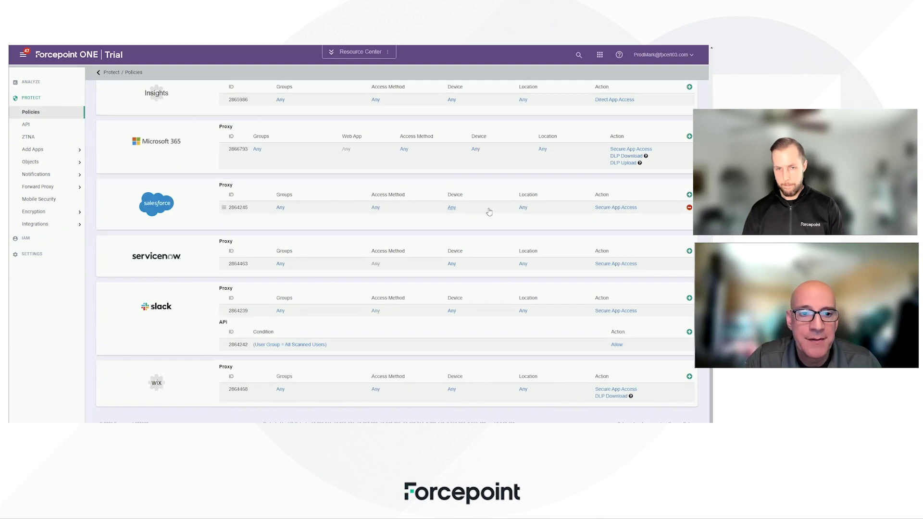
scroll(490, 211, up, 6)
scroll(509, 202, up, 10)
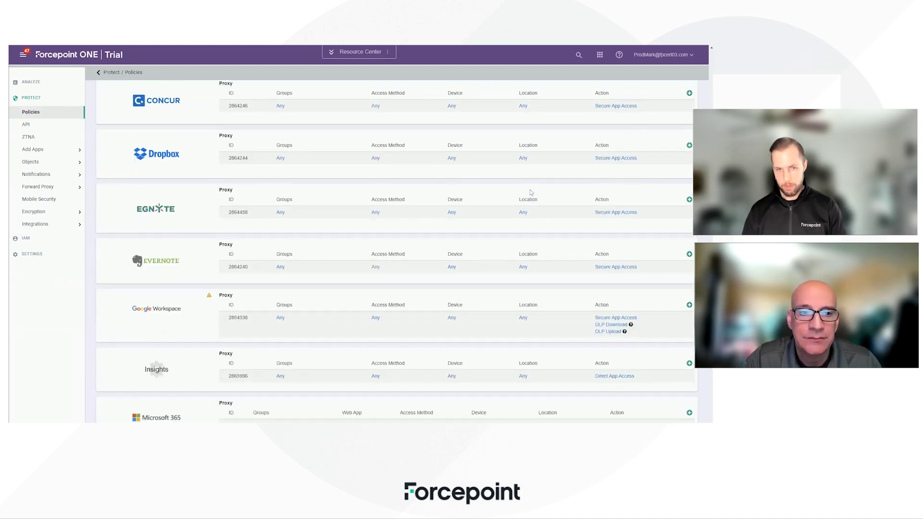
scroll(472, 219, up, 8)
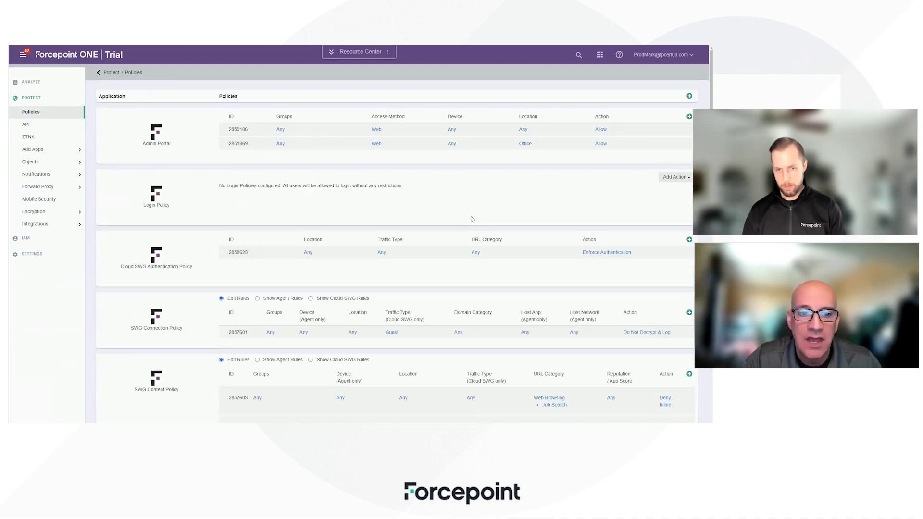
scroll(472, 220, down, 8)
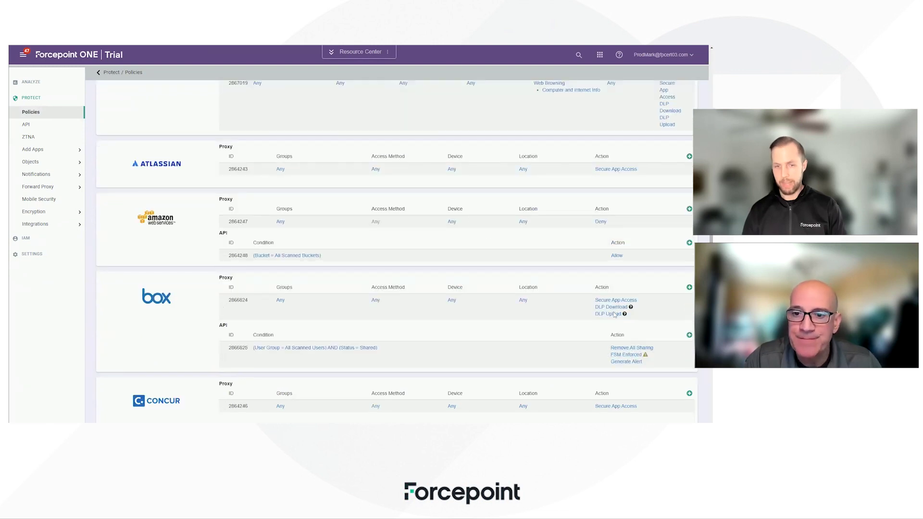
click(450, 221)
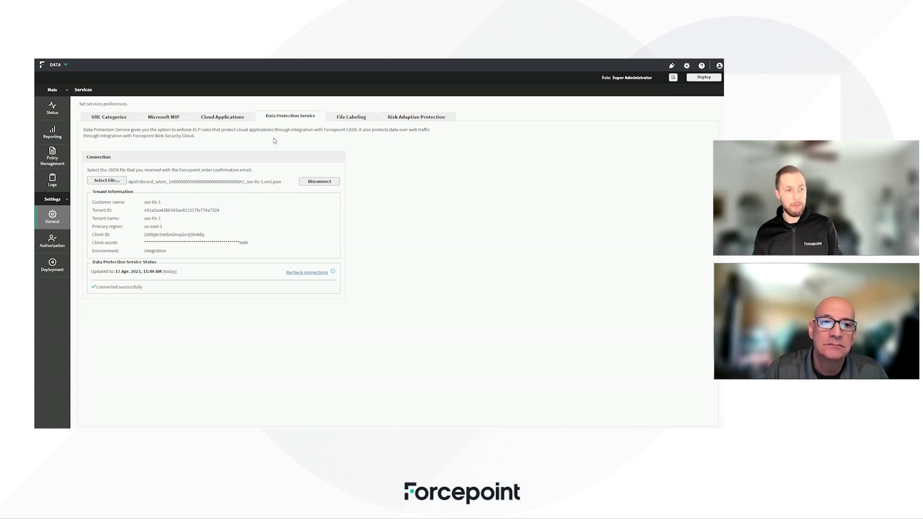
- Go to the Manage DLP Policies page under Policy Management > DLP Policies
click(53, 131)
mouse_move(92, 127)
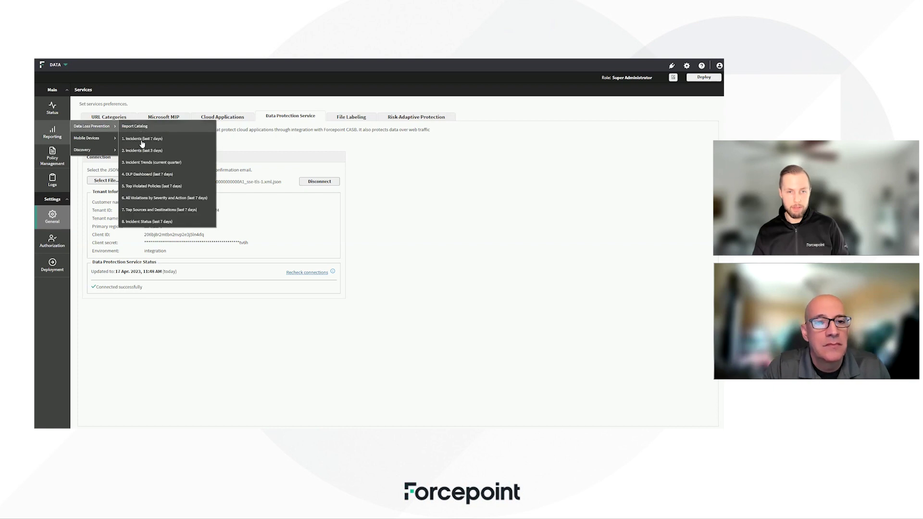
click(52, 157)
mouse_move(89, 151)
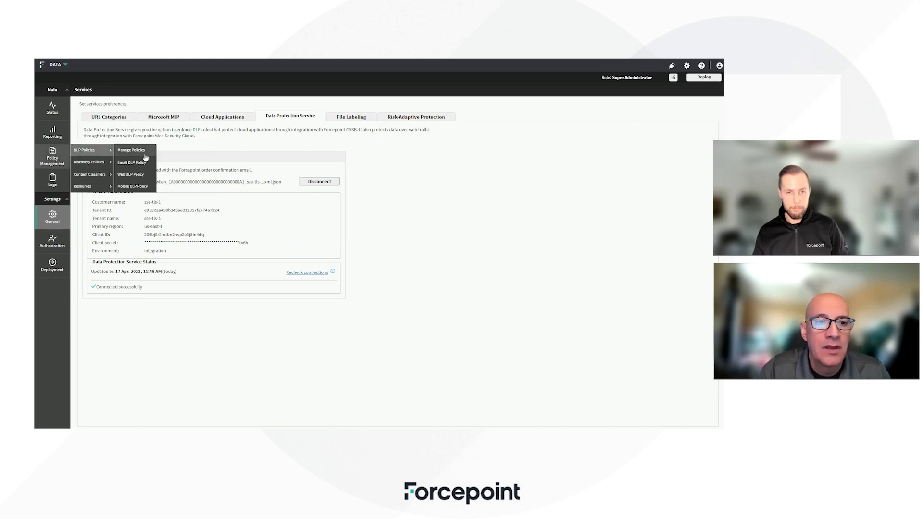
click(144, 153)
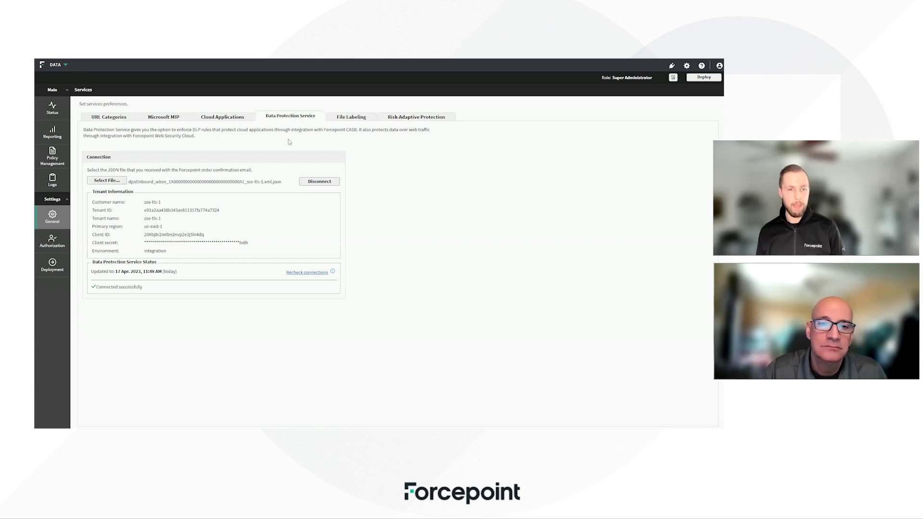
click(54, 159)
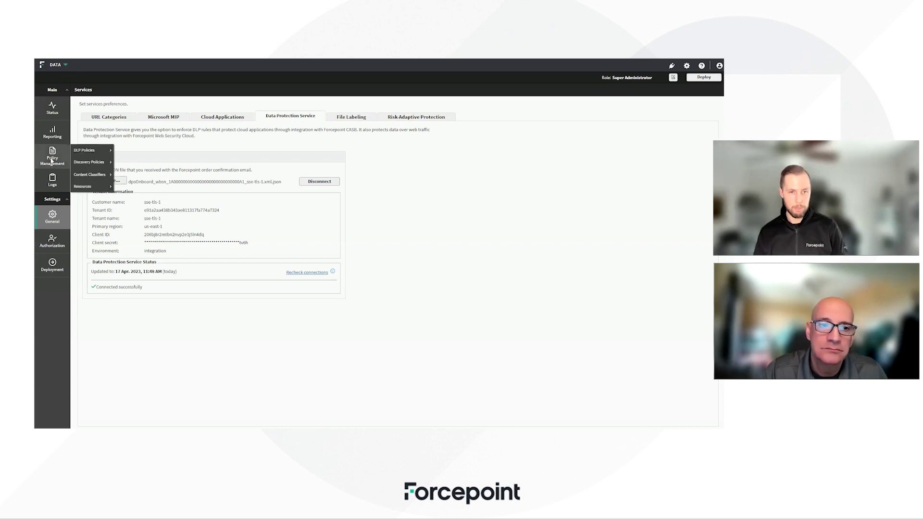
mouse_move(92, 153)
click(130, 150)
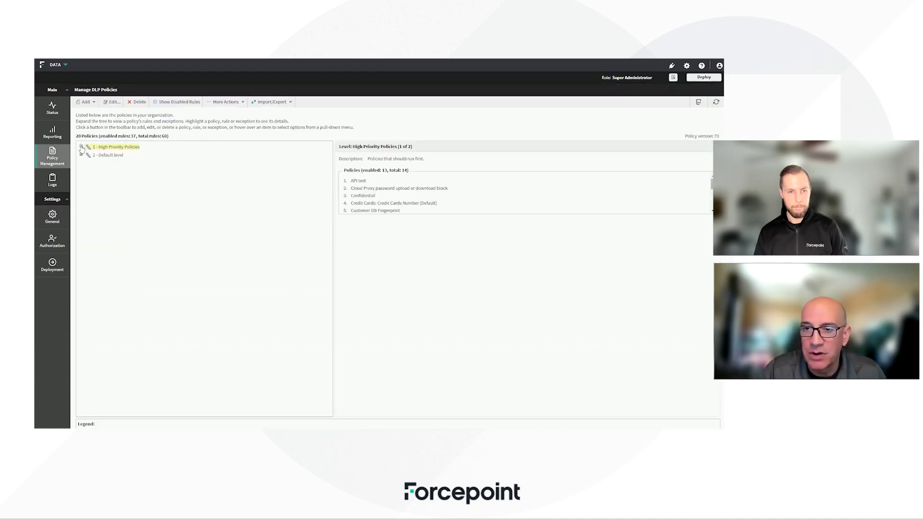
- Expand High Priority Policies and Credit Cards, then edit the Credit Cards Number (Default) rule
click(81, 147)
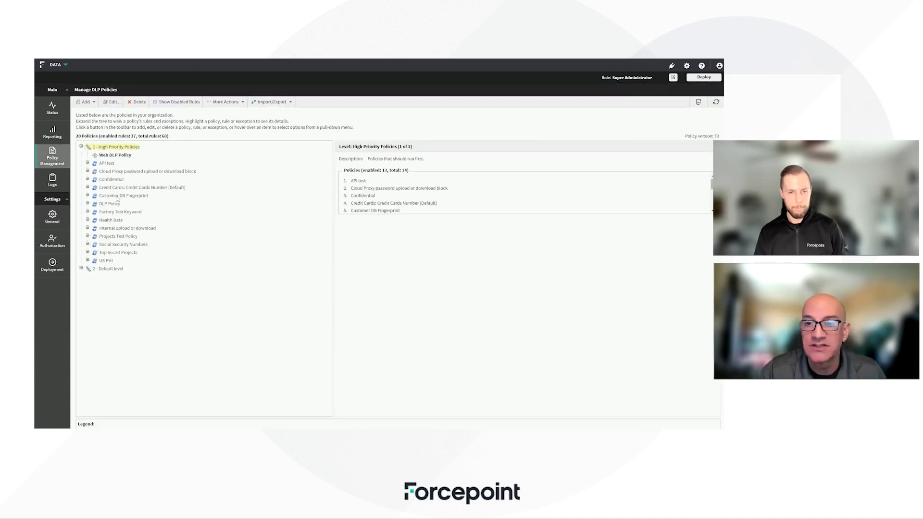
click(87, 188)
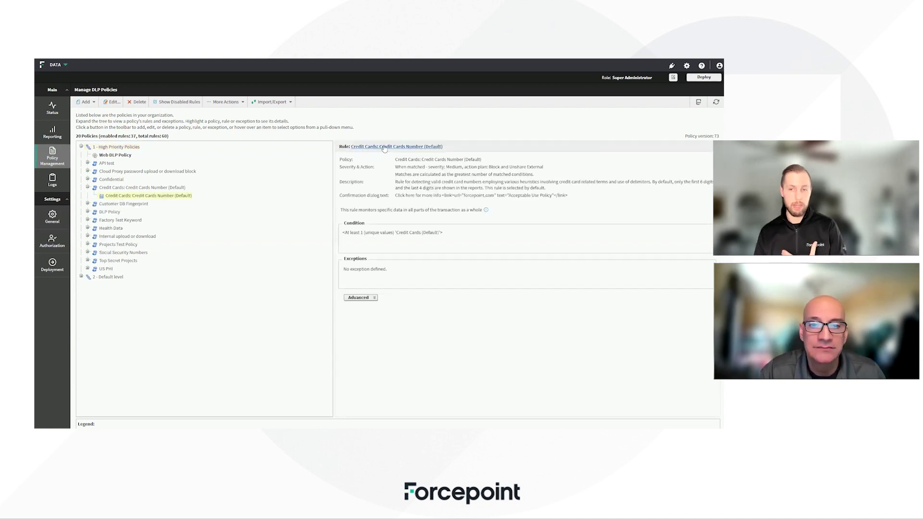
click(384, 147)
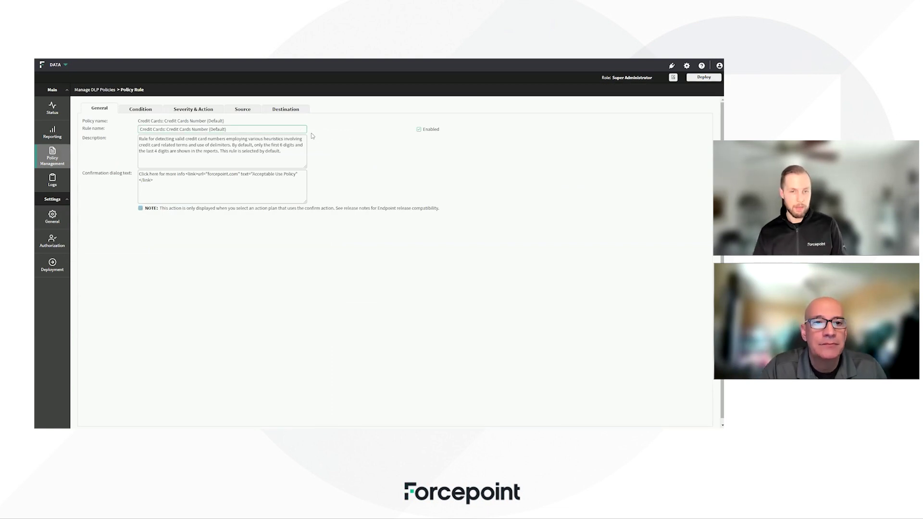
- Check the rule's condition classifiers, then view the Block and Unshare External action plan details
click(150, 110)
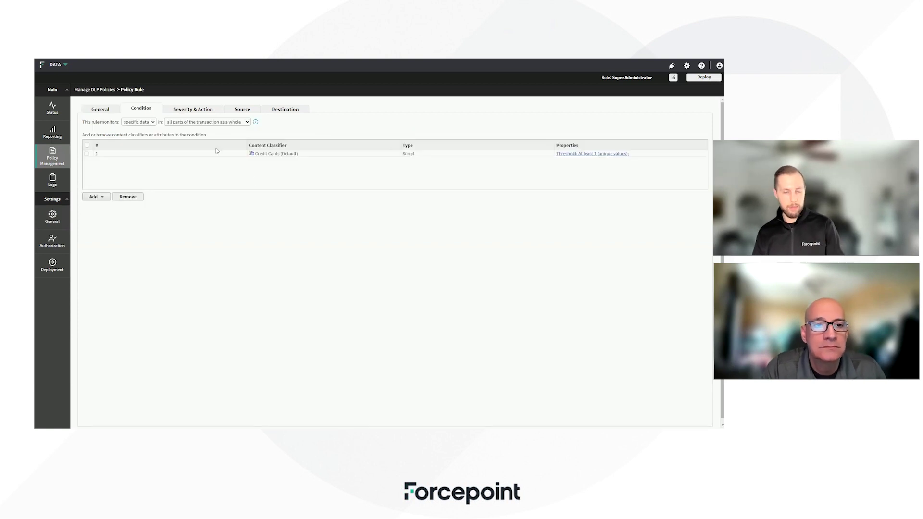
click(97, 197)
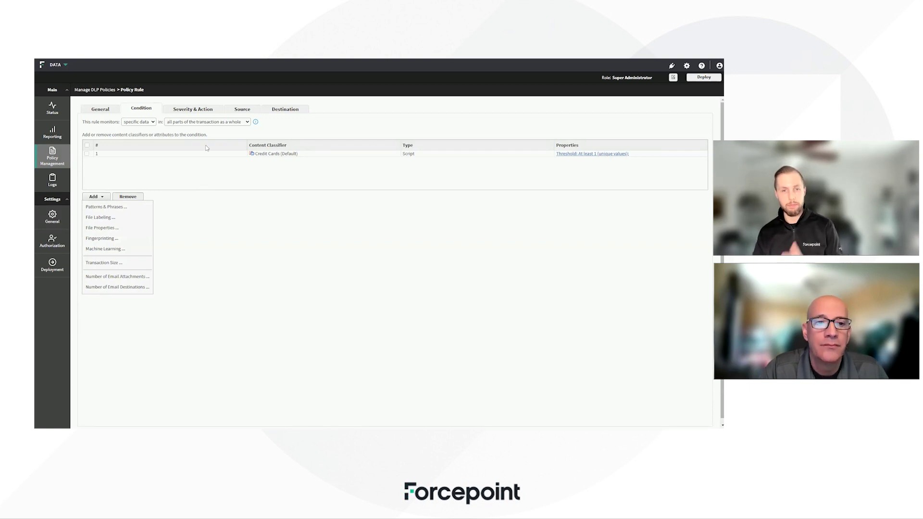
click(197, 109)
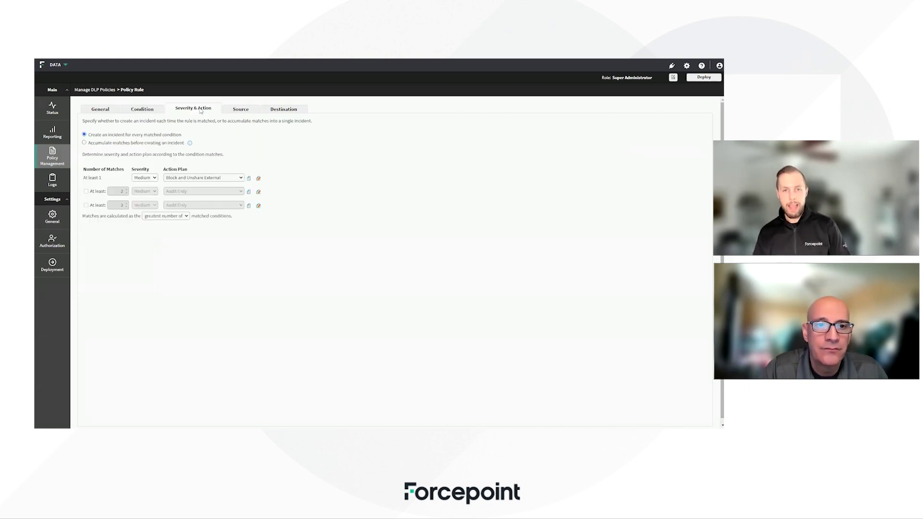
click(259, 179)
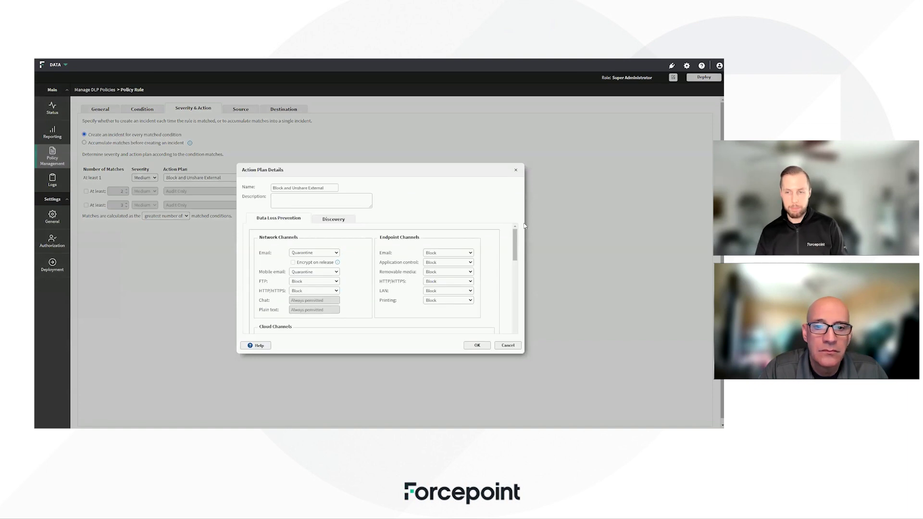
- Review the Cloud Channels actions, keeping file uploading at Block, and cancel without saving
drag(516, 241, 512, 268)
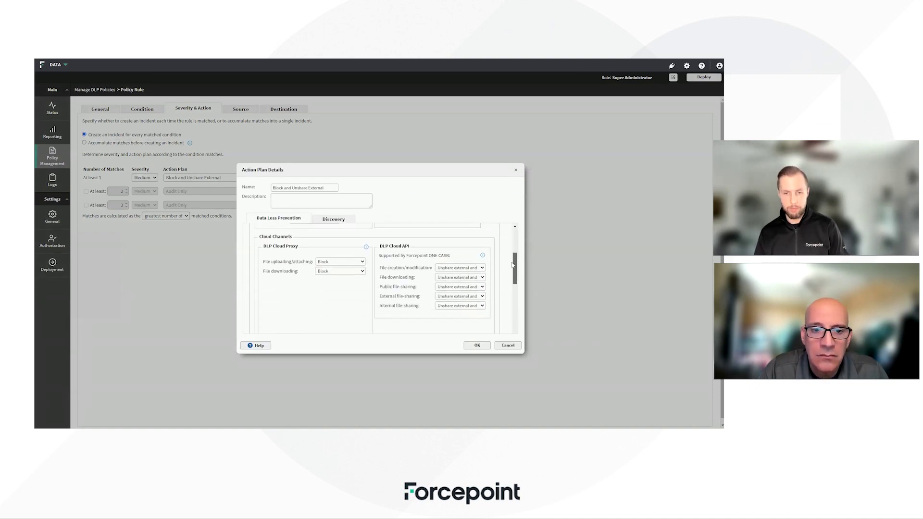
click(338, 263)
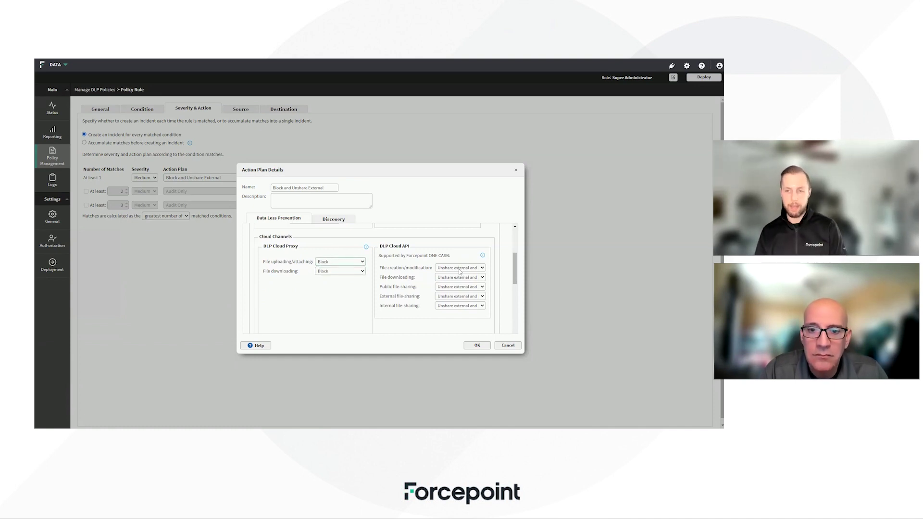
click(458, 269)
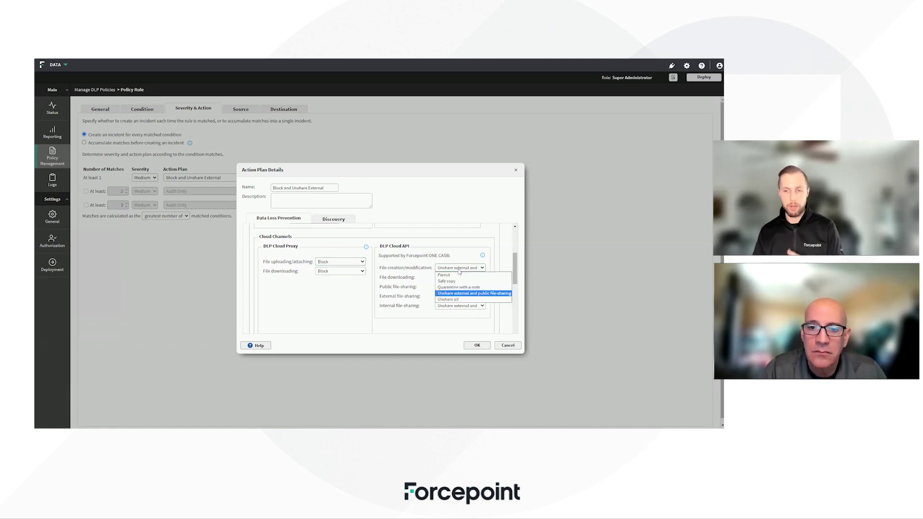
click(470, 241)
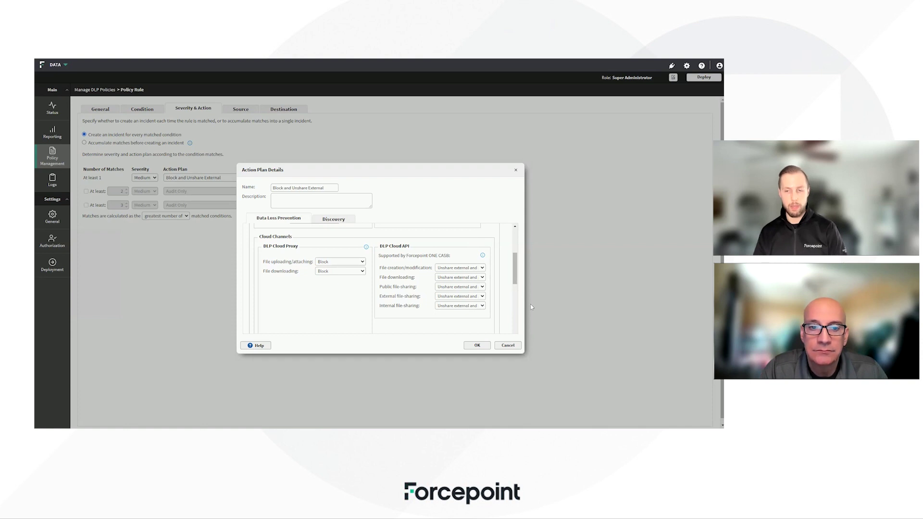
click(508, 346)
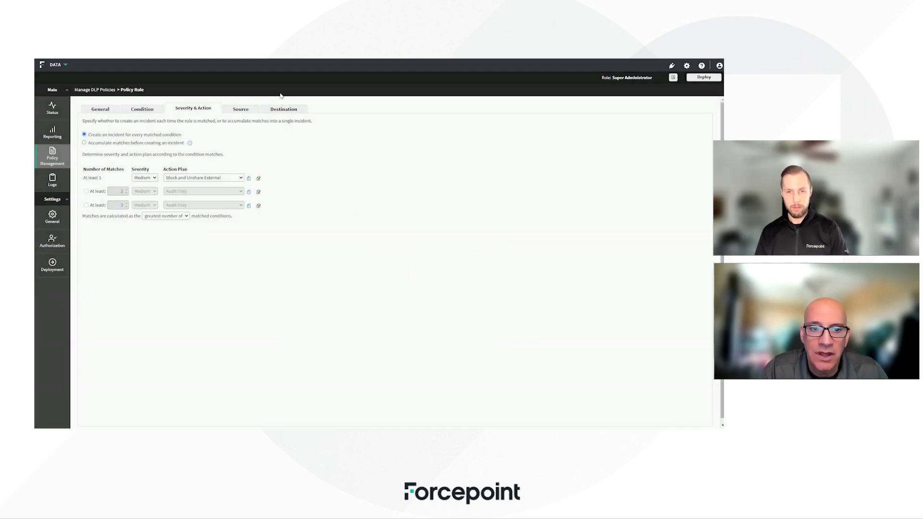
- View the rule's Source settings, then its Destination settings
click(243, 110)
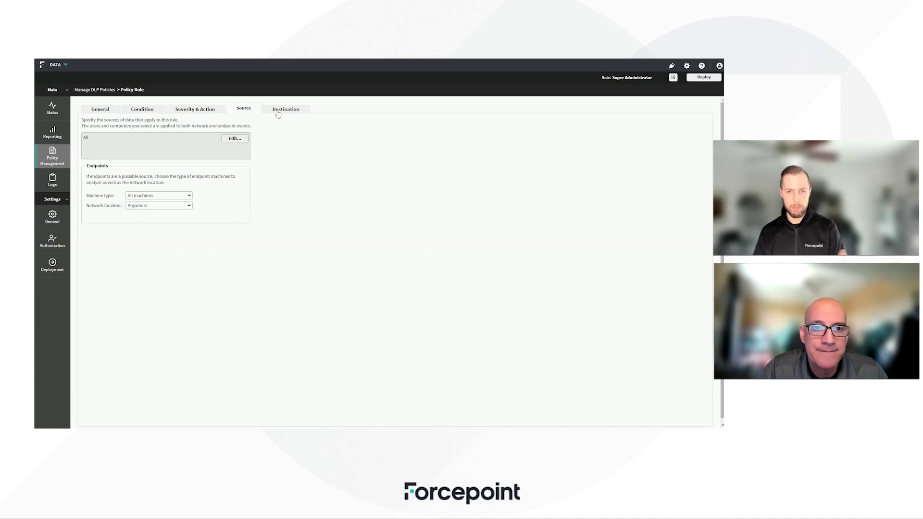
click(278, 114)
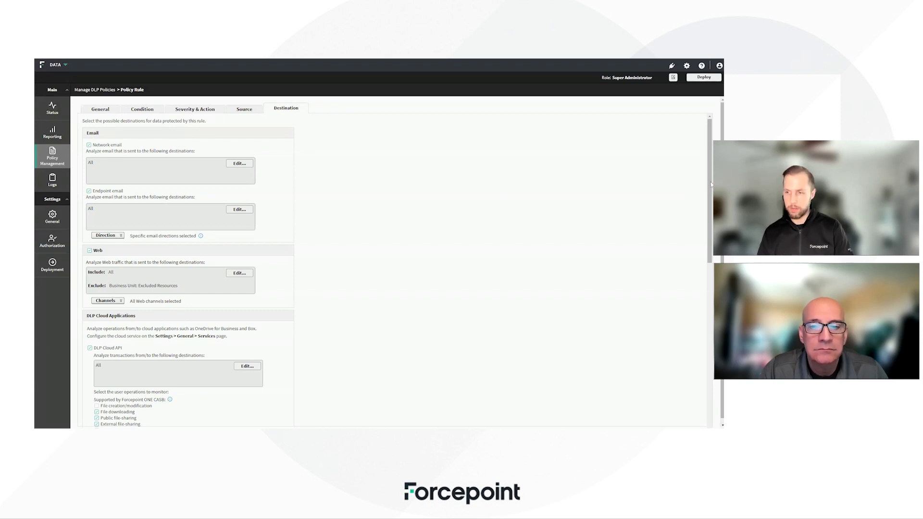
drag(710, 182, 705, 210)
scroll(707, 210, down, 3)
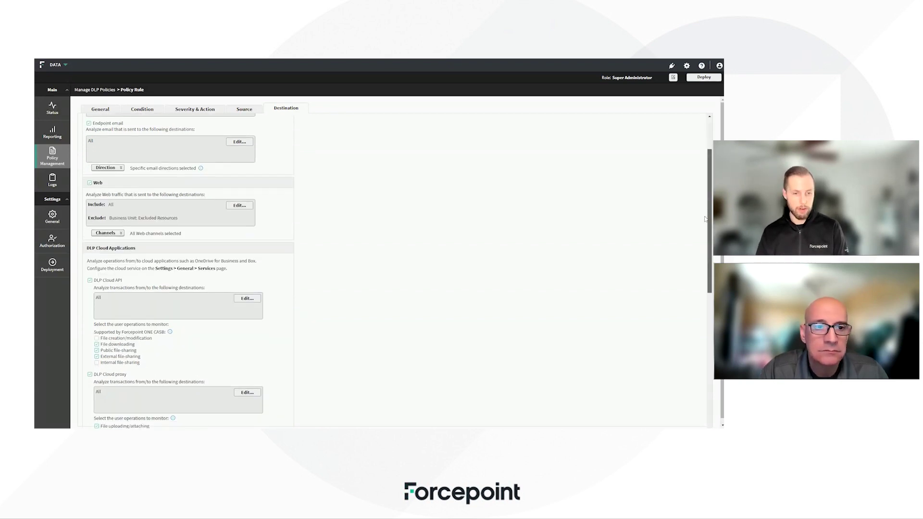
scroll(709, 210, up, 3)
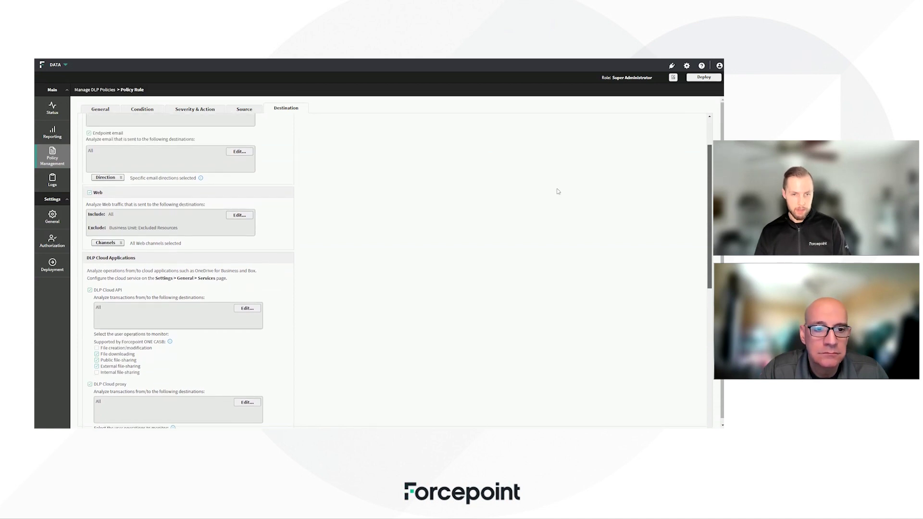
- Browse web destinations by URL categories, then cancel, leaving web destinations unchanged
click(237, 215)
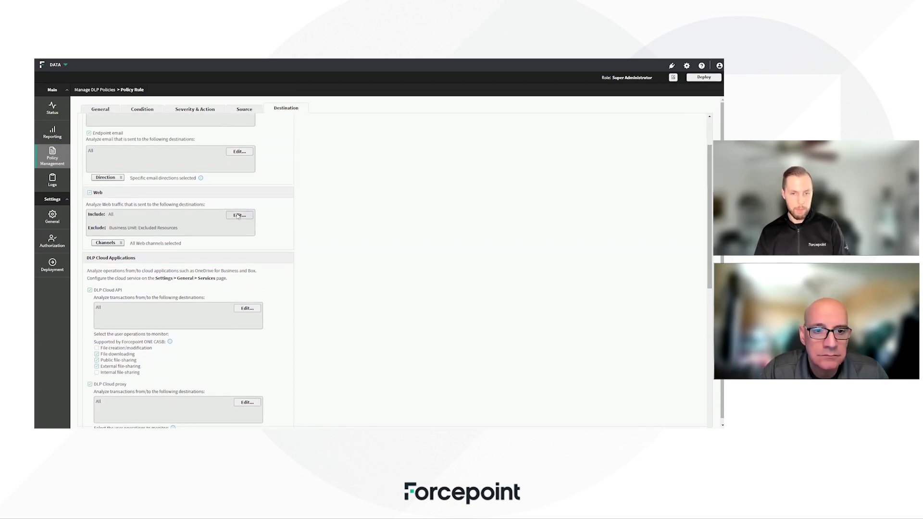
click(298, 178)
click(285, 205)
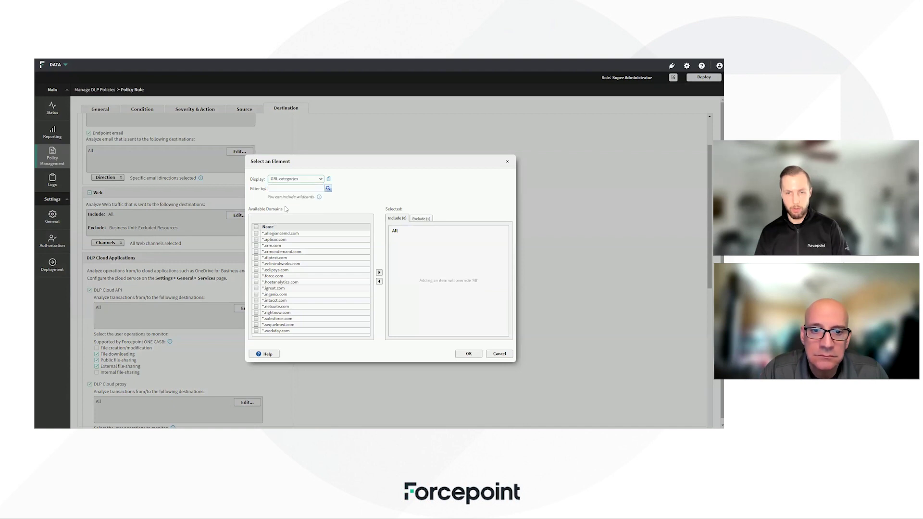
drag(367, 246, 367, 277)
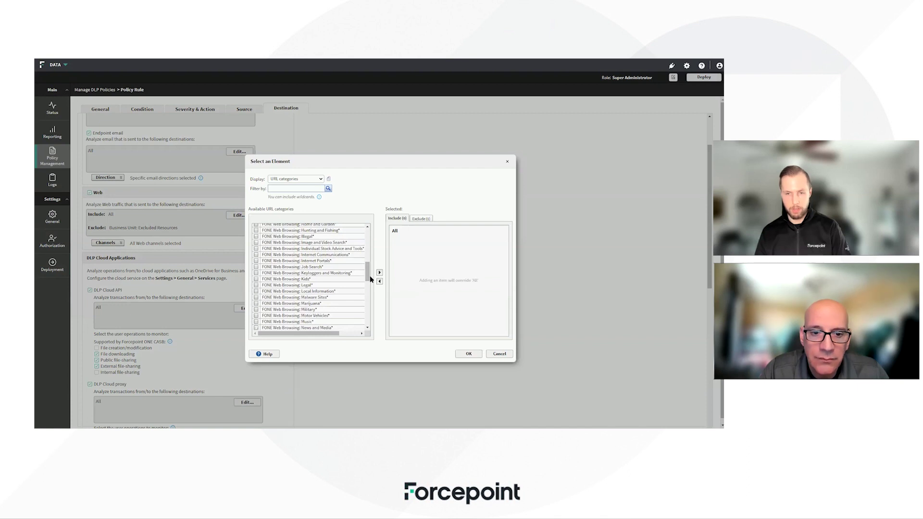
click(500, 354)
scroll(709, 227, down, 3)
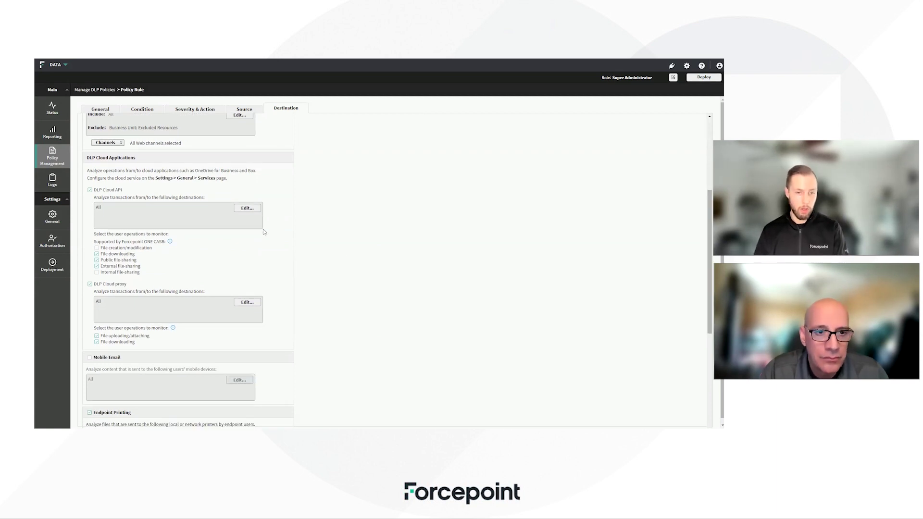
- Add Dropbox in the DLP Cloud API application picker, then cancel to keep destinations at All
click(247, 208)
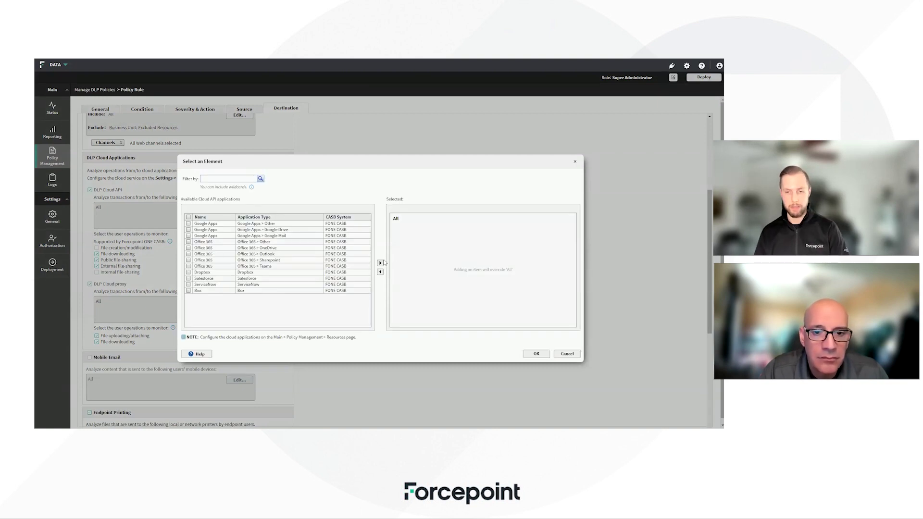
click(336, 273)
click(380, 263)
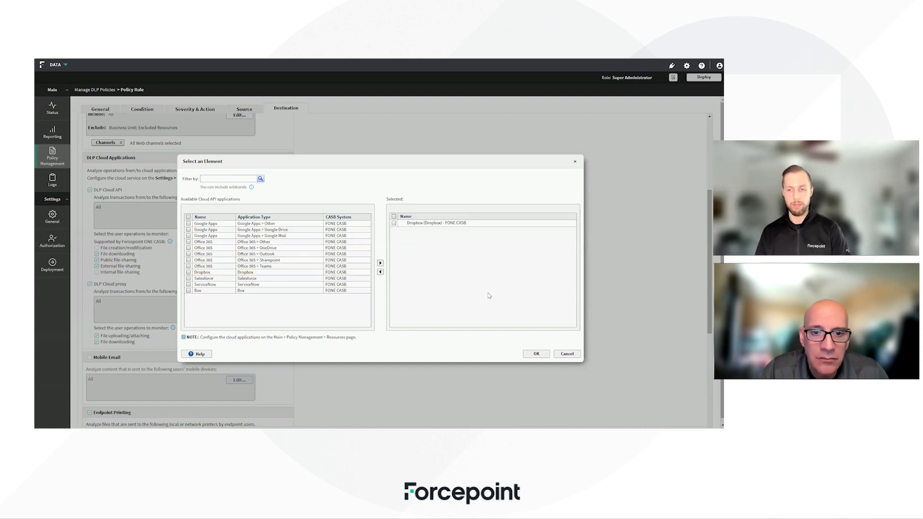
click(567, 354)
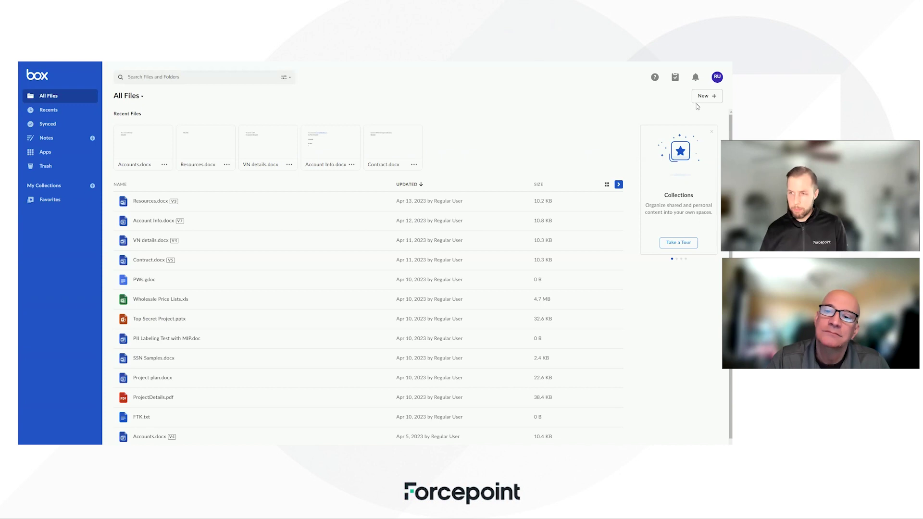
- Upload PCI.docx to Box's All Files through New > File Upload
click(707, 98)
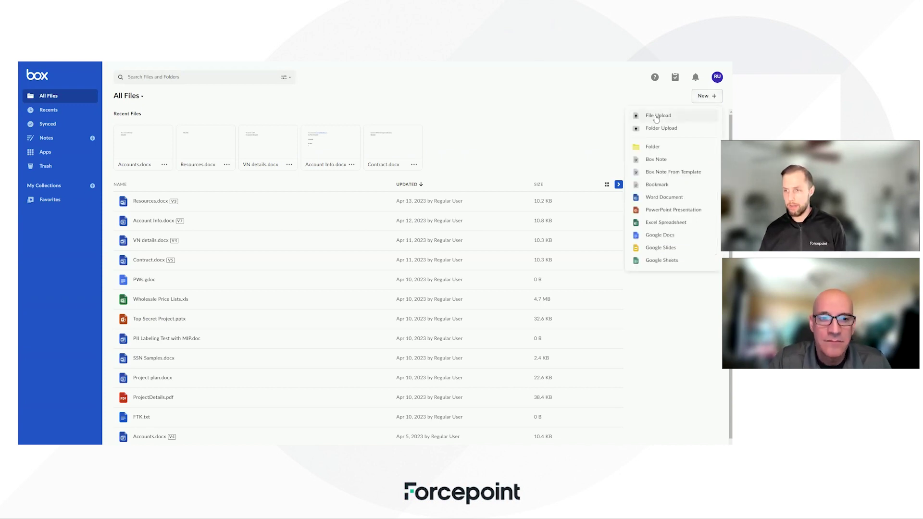
click(656, 117)
click(416, 100)
click(545, 200)
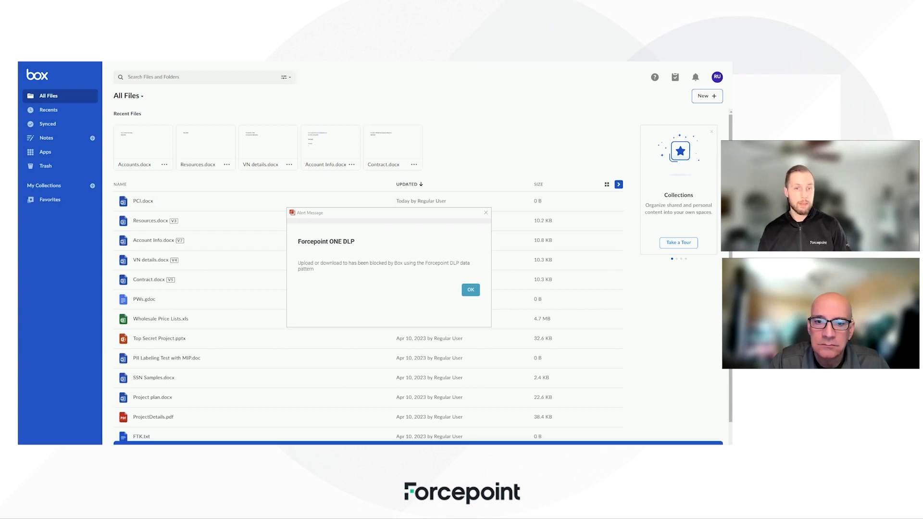
key(alt+Tab)
- Dismiss the DLP alert, refresh Incidents, and view properties of incident 394010 for PCI.docx
click(471, 291)
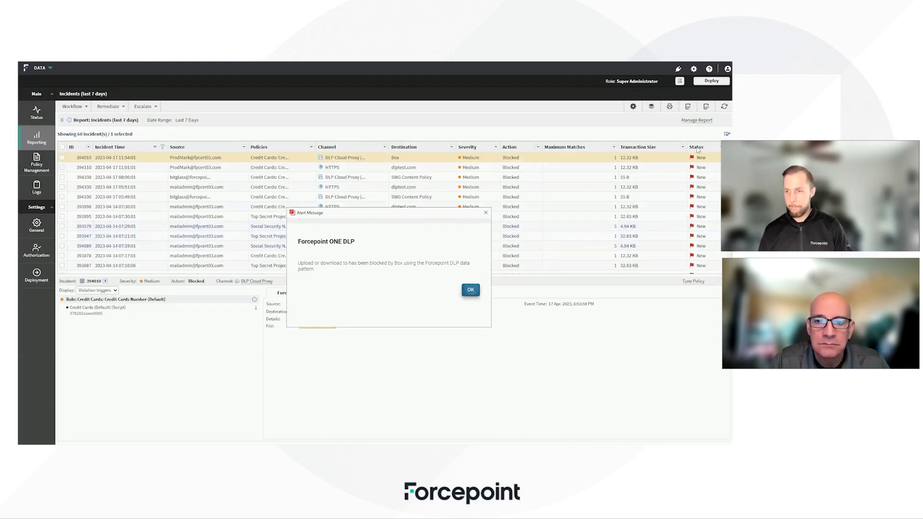
click(723, 108)
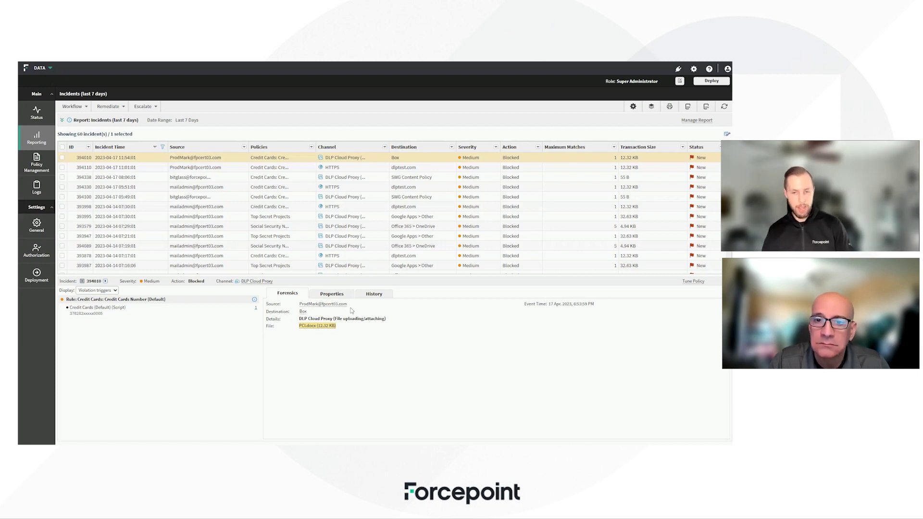
click(338, 295)
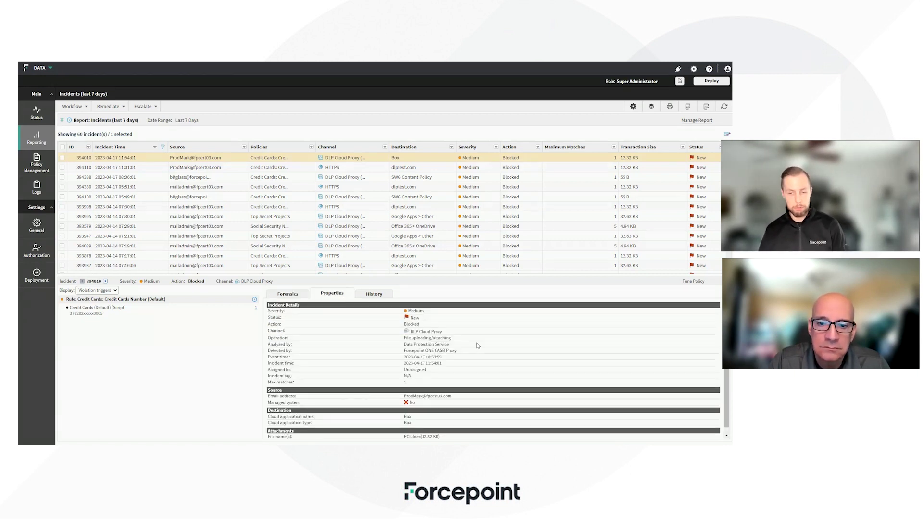